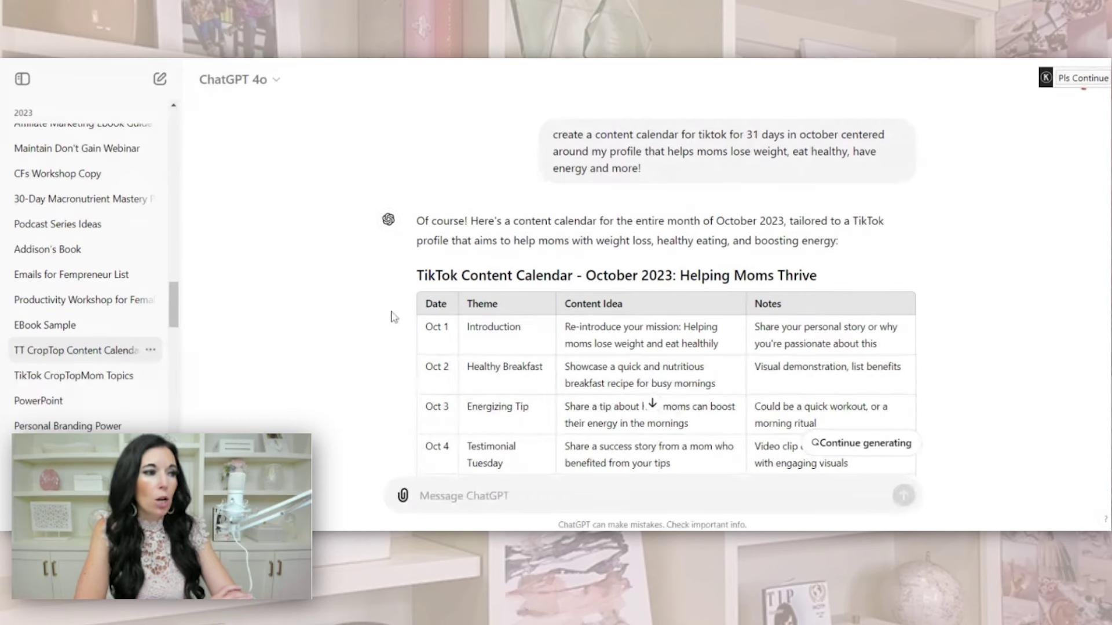
- Review the October TikTok content calendar table, reading each day's theme, content idea and notes
scroll(399, 280, "down", 1)
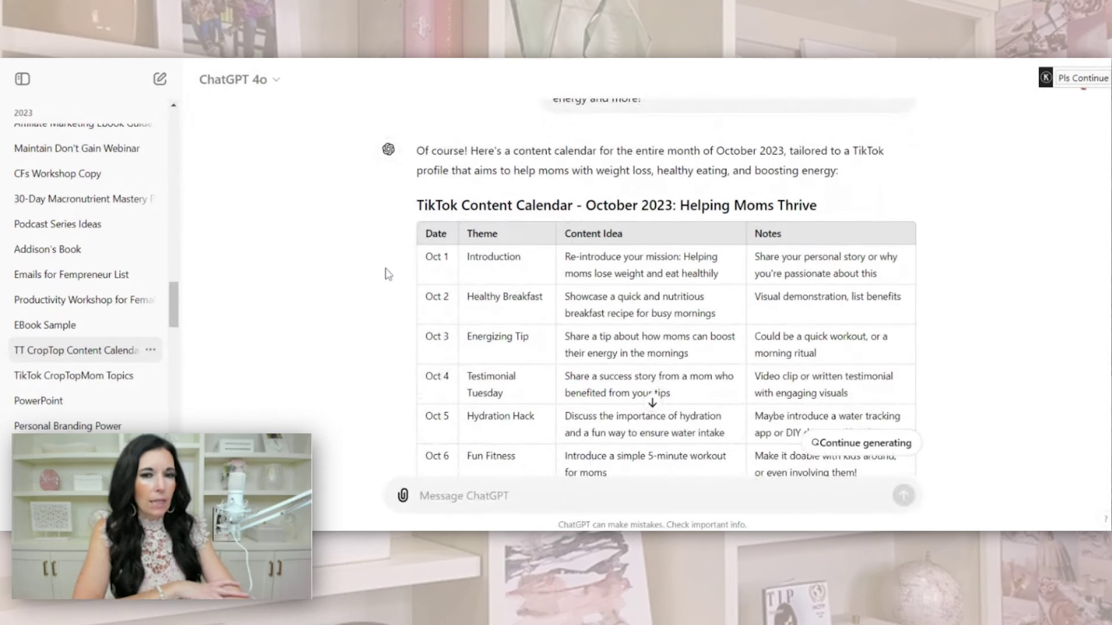
scroll(498, 207, "down", 1)
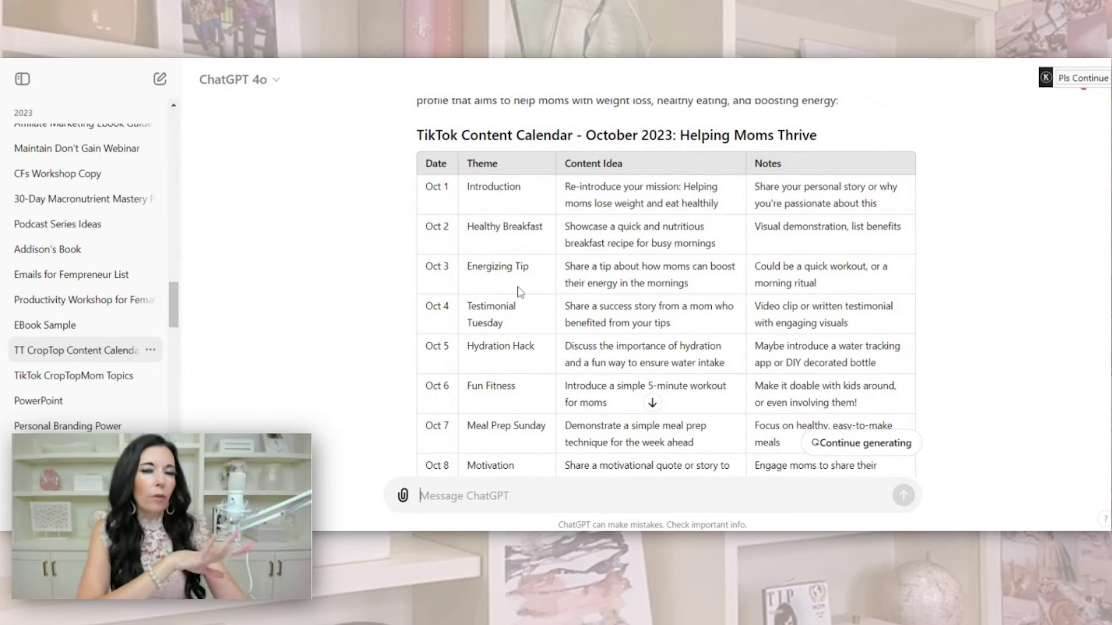
scroll(513, 293, "down", 1)
scroll(513, 293, "down", 1)
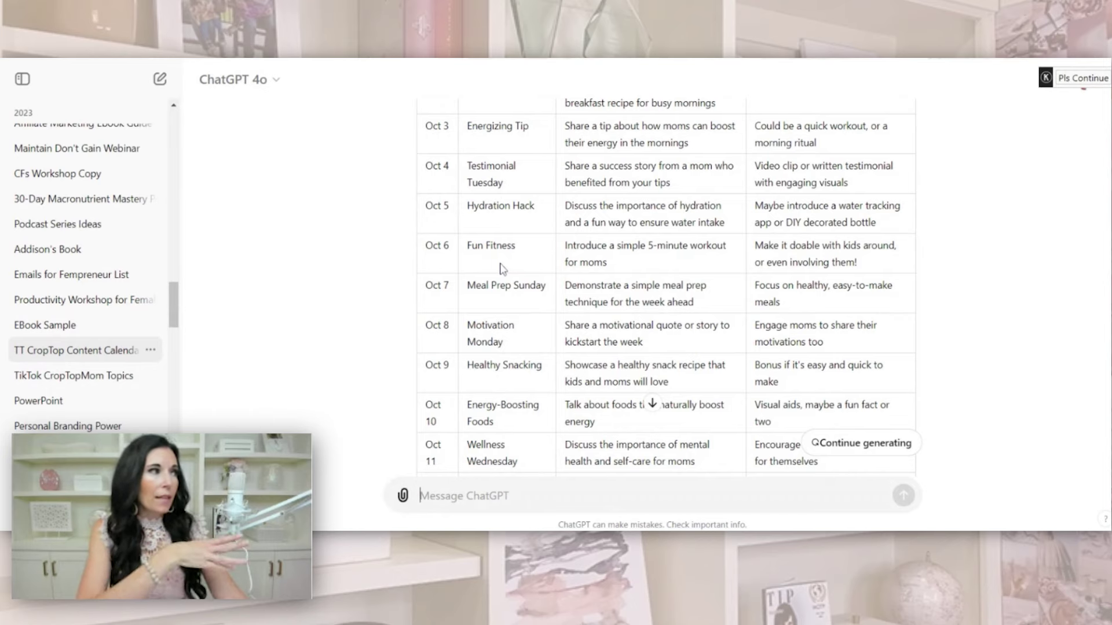
scroll(502, 268, "down", 3)
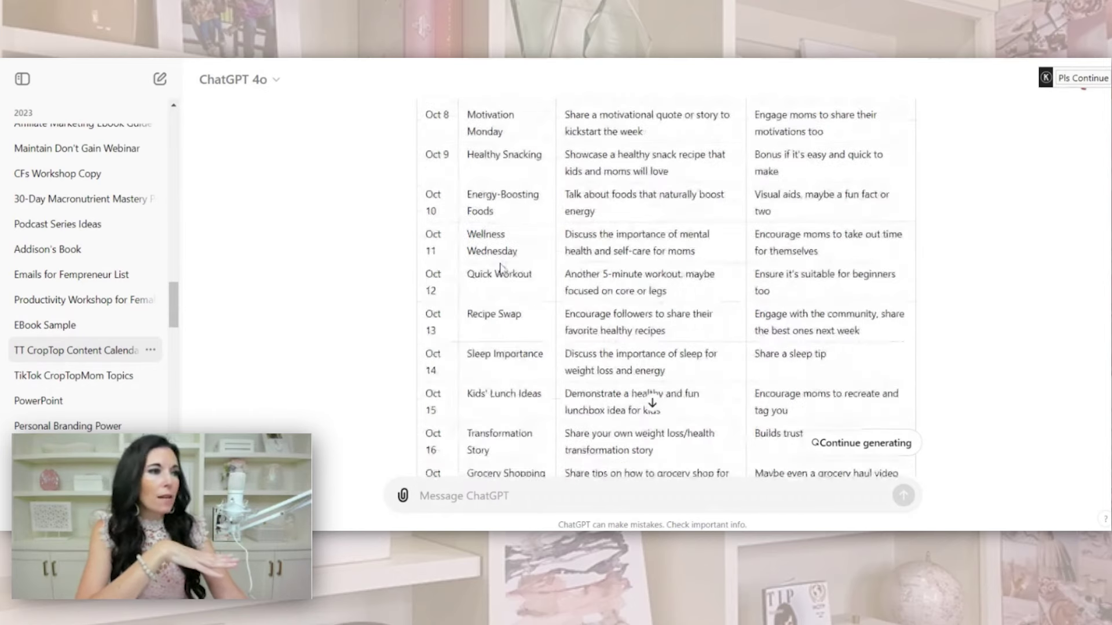
scroll(519, 291, "down", 3)
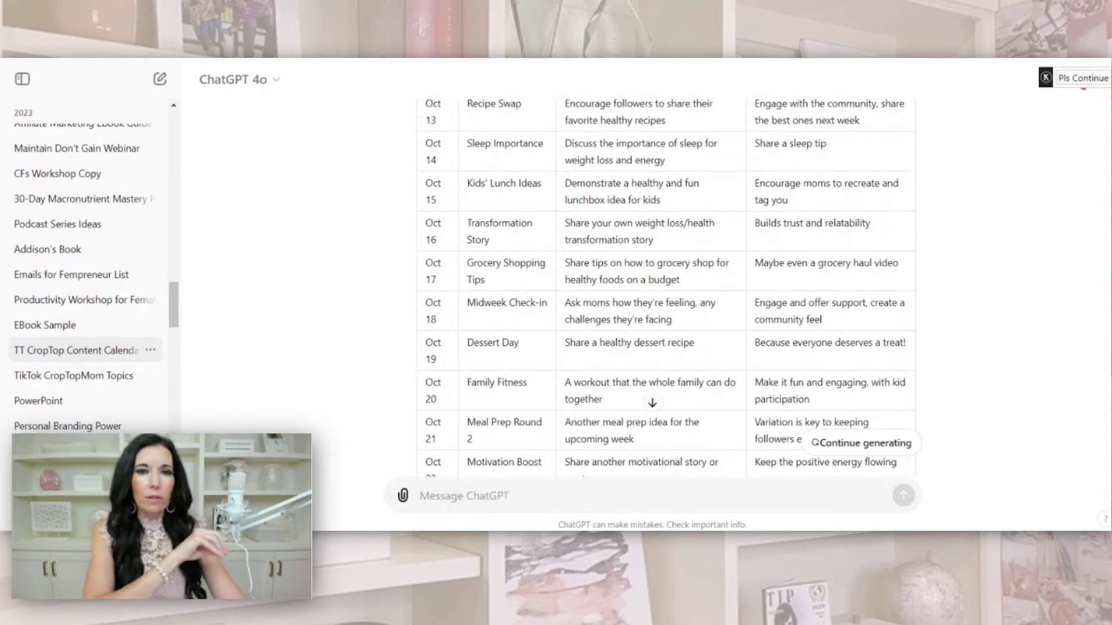
scroll(519, 291, "down", 1)
scroll(519, 291, "down", 3)
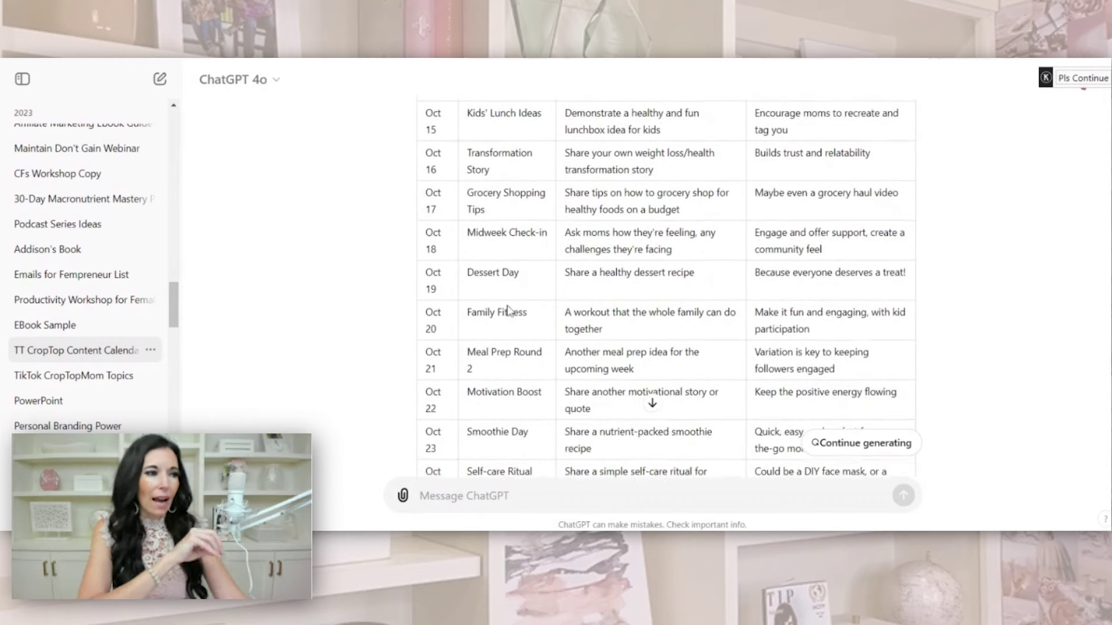
scroll(511, 348, "down", 5)
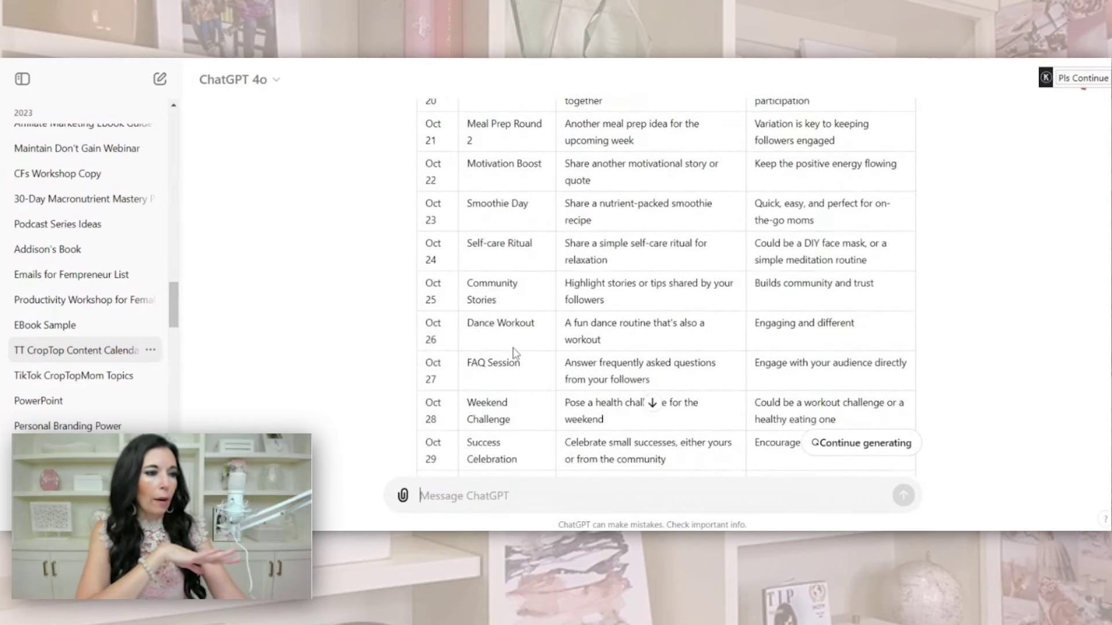
- Look through the Facebook captions and hashtags written for each day of the October TikTok calendar
scroll(499, 340, "down", 10)
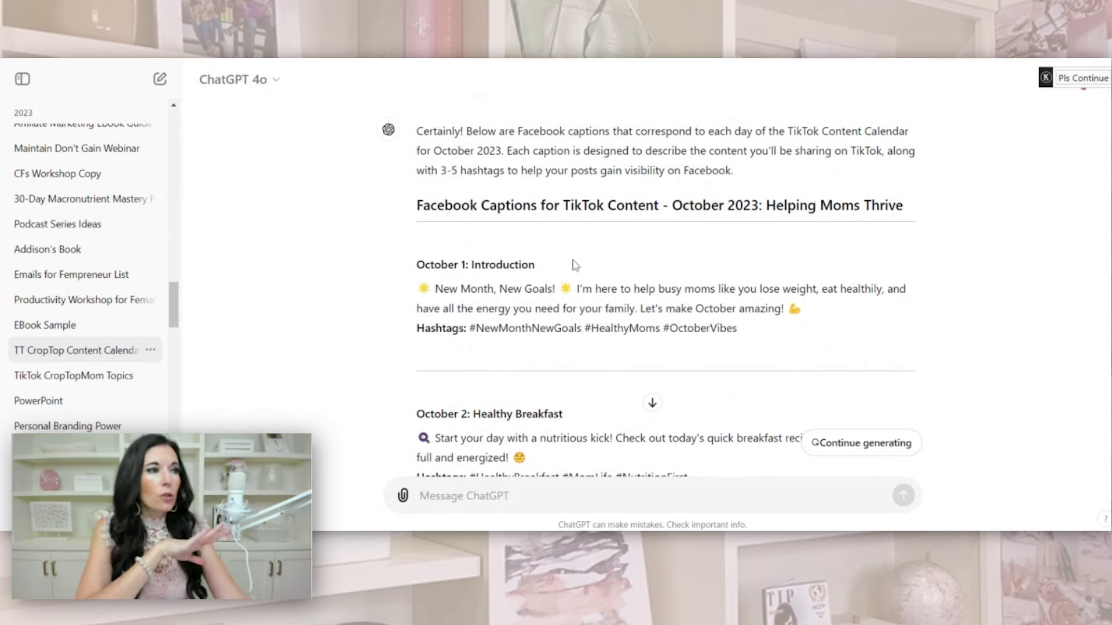
scroll(574, 264, "down", 1)
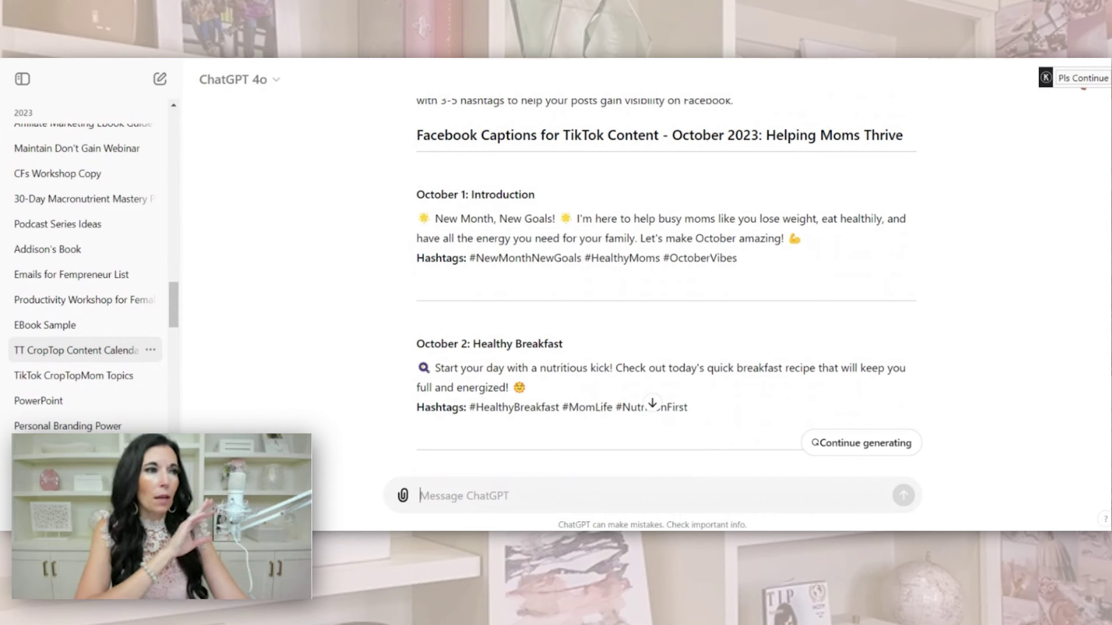
scroll(504, 268, "down", 1)
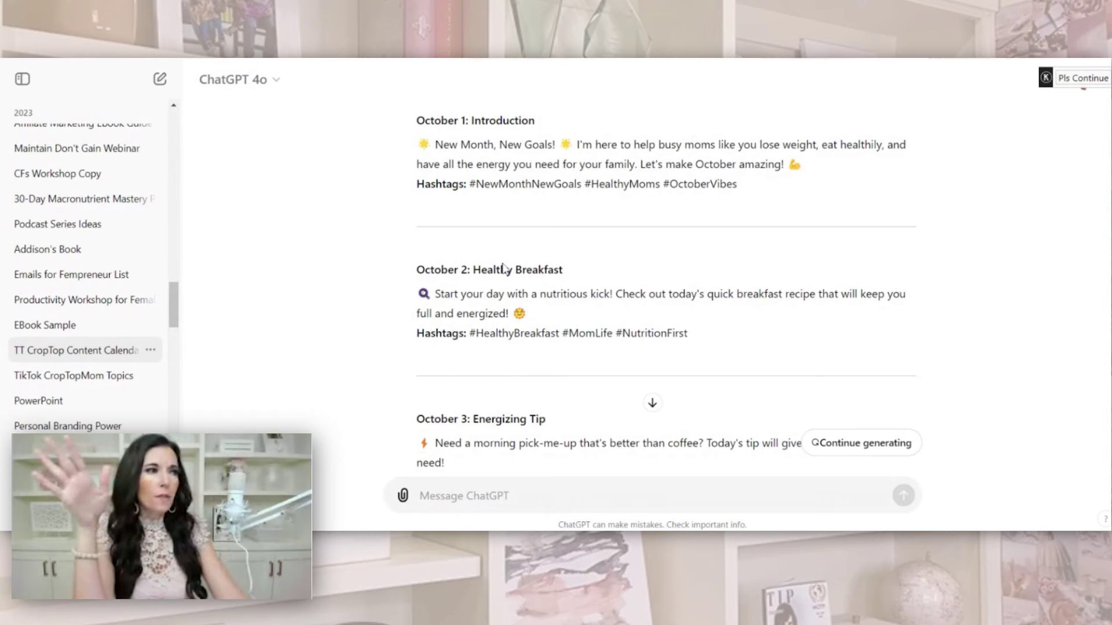
scroll(499, 268, "down", 20)
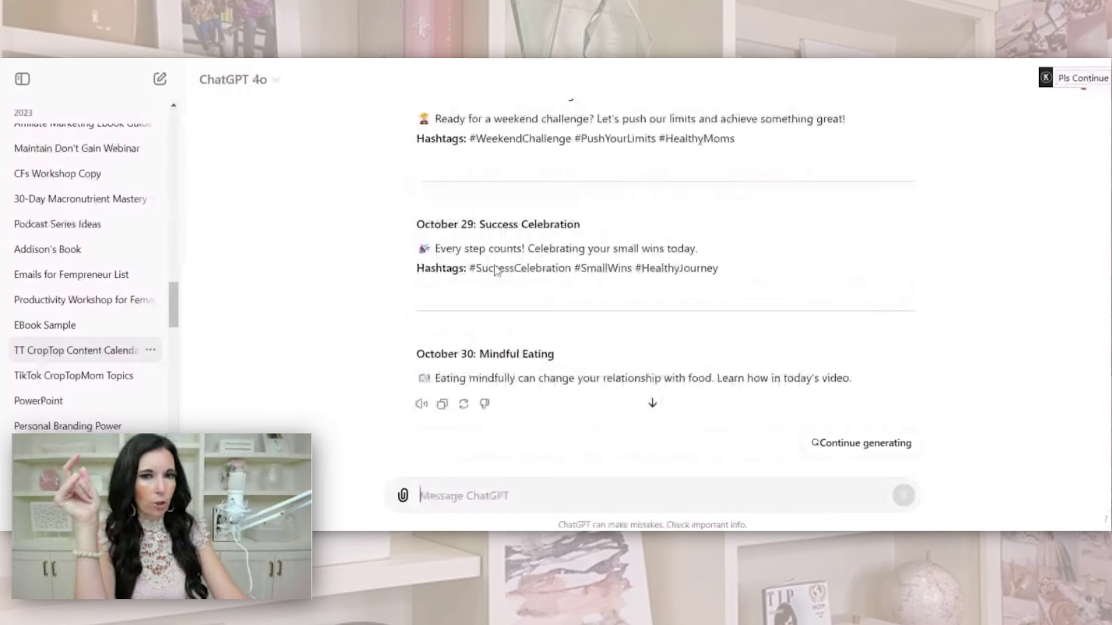
scroll(496, 269, "down", 1)
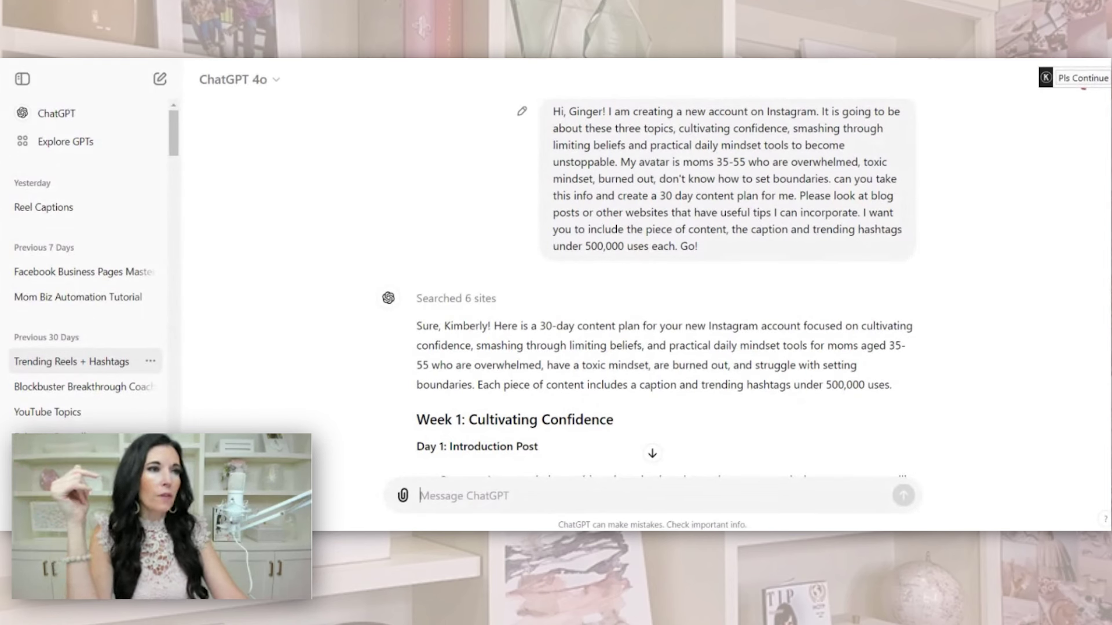
- In the Trending Reels + Hashtags chat's prompt, highlight the three topics, the audience avatar and the request to consult blog posts, then clear the selection
left_click_drag(679, 128, 781, 145)
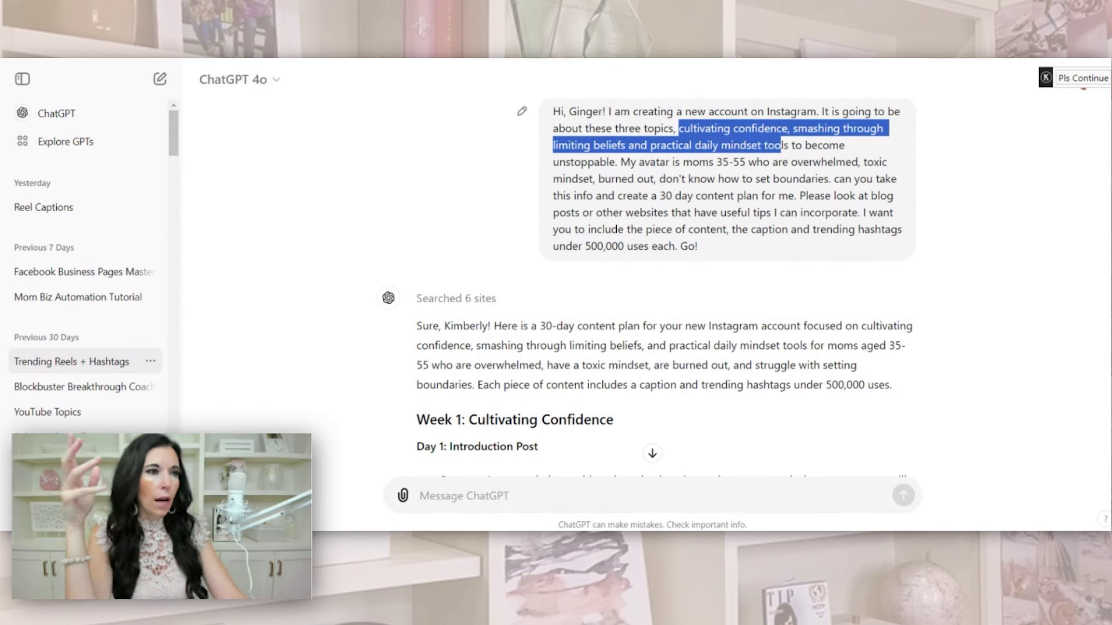
left_click_drag(620, 162, 745, 161)
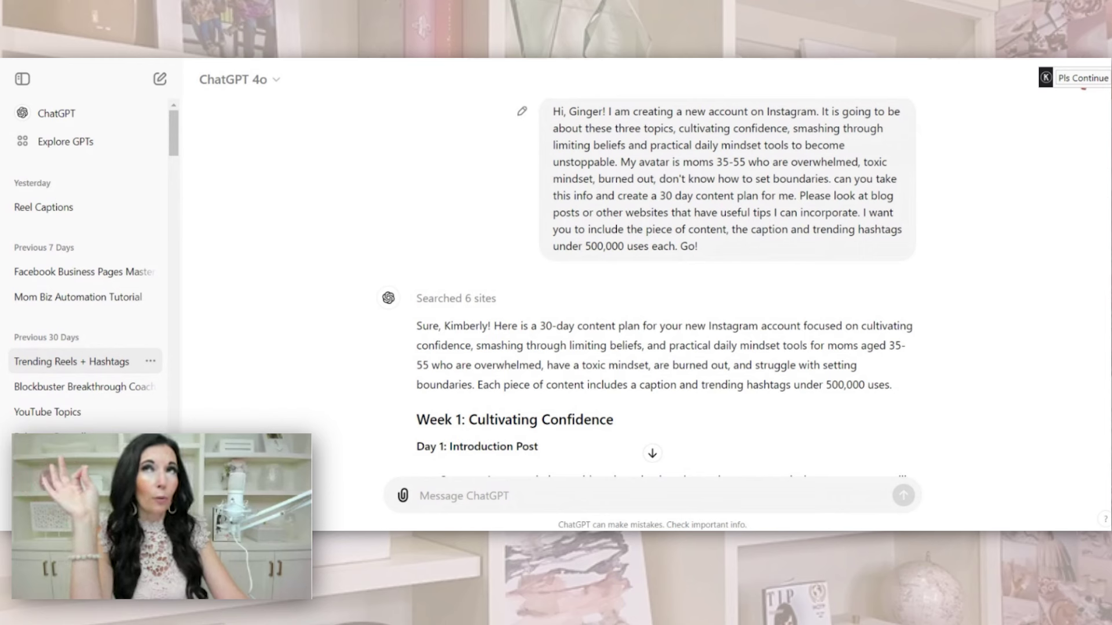
left_click_drag(800, 196, 815, 212)
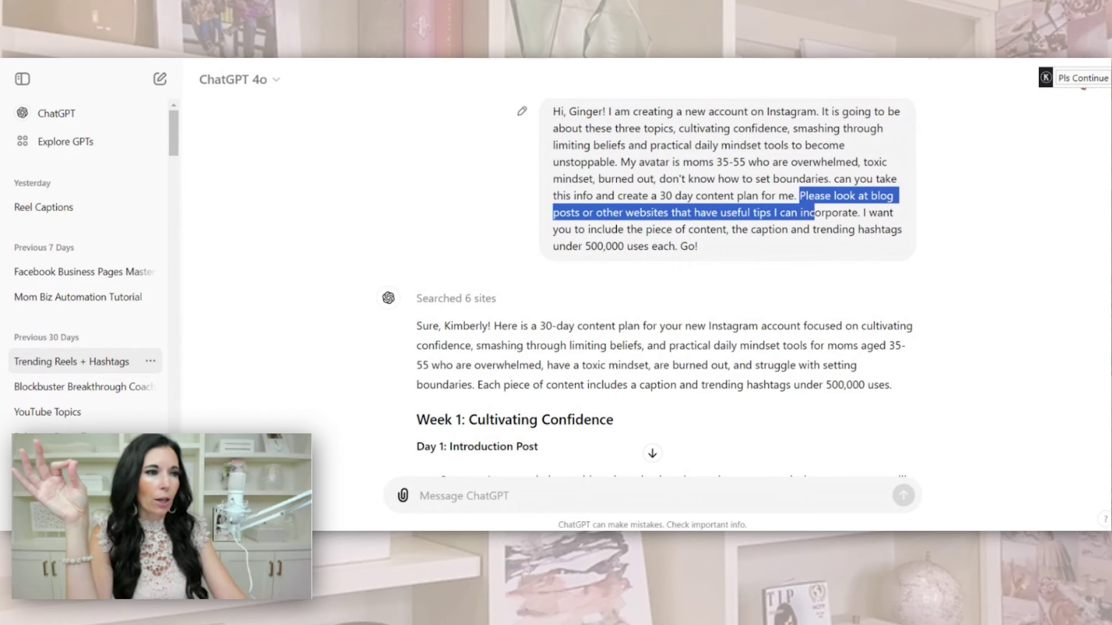
left_click(815, 213)
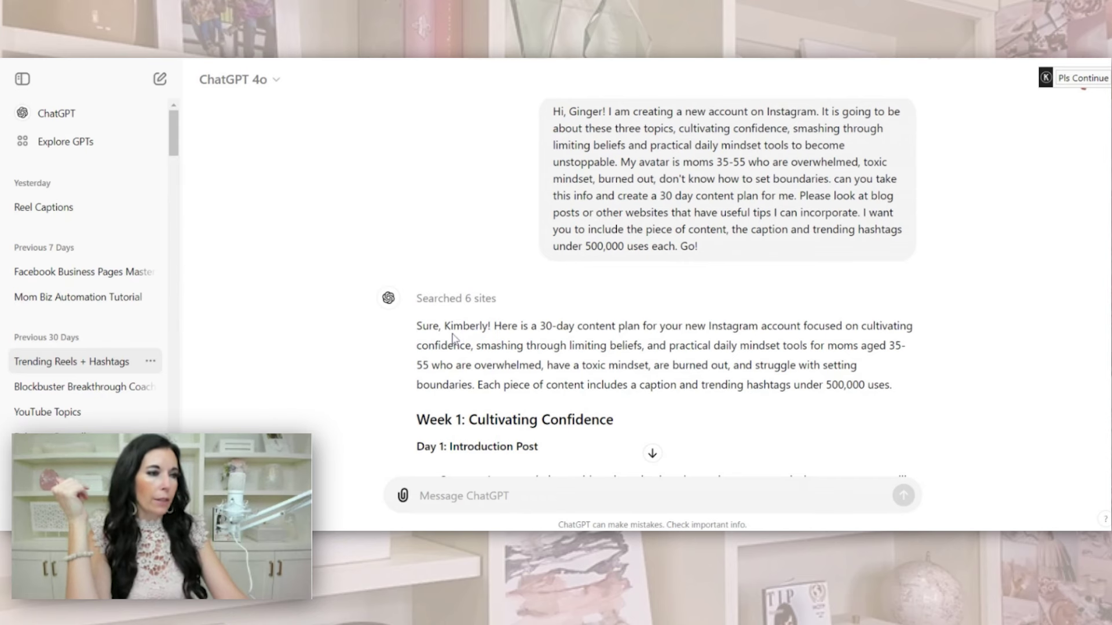
- Read through the 30-day Instagram content plan, examining each day's content, caption and hashtags
scroll(478, 165, "down", 3)
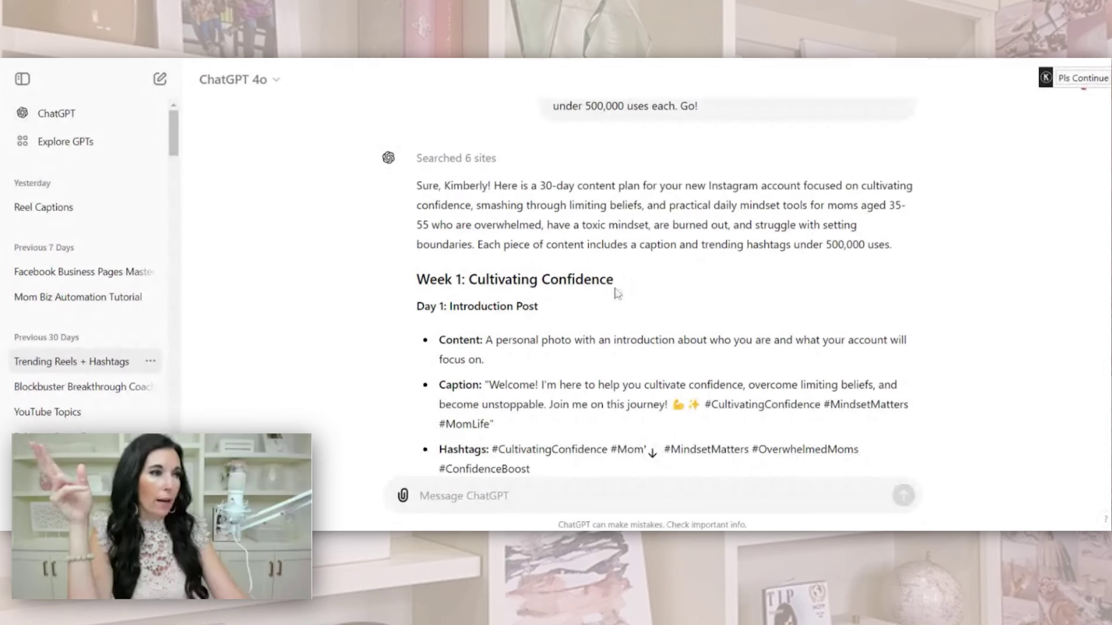
scroll(625, 284, "down", 1)
scroll(627, 282, "down", 1)
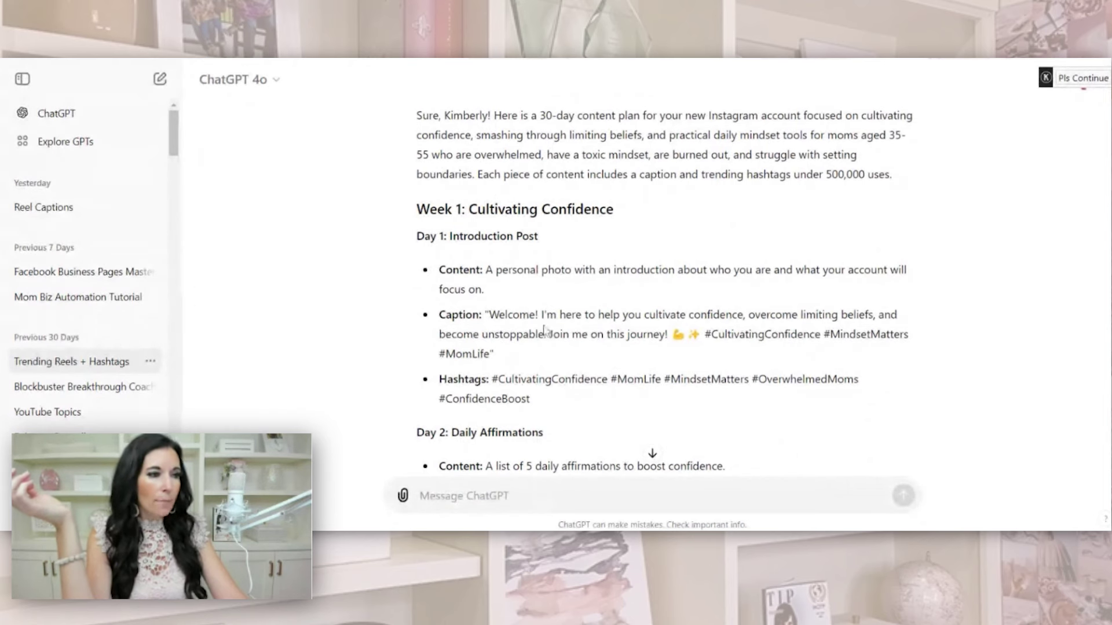
scroll(547, 332, "down", 3)
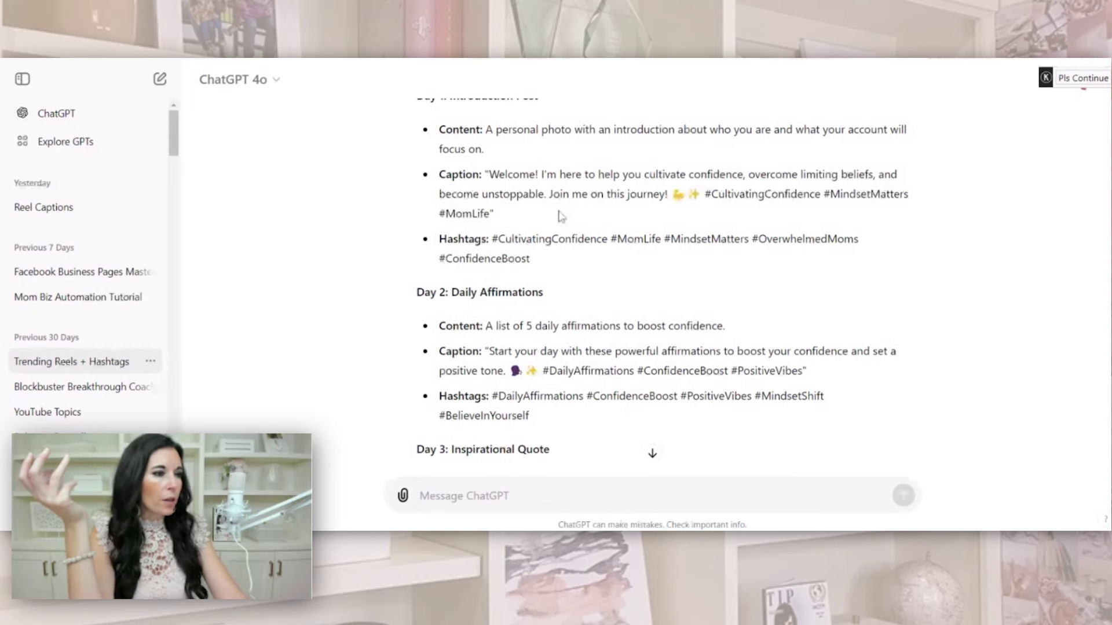
scroll(589, 312, "down", 15)
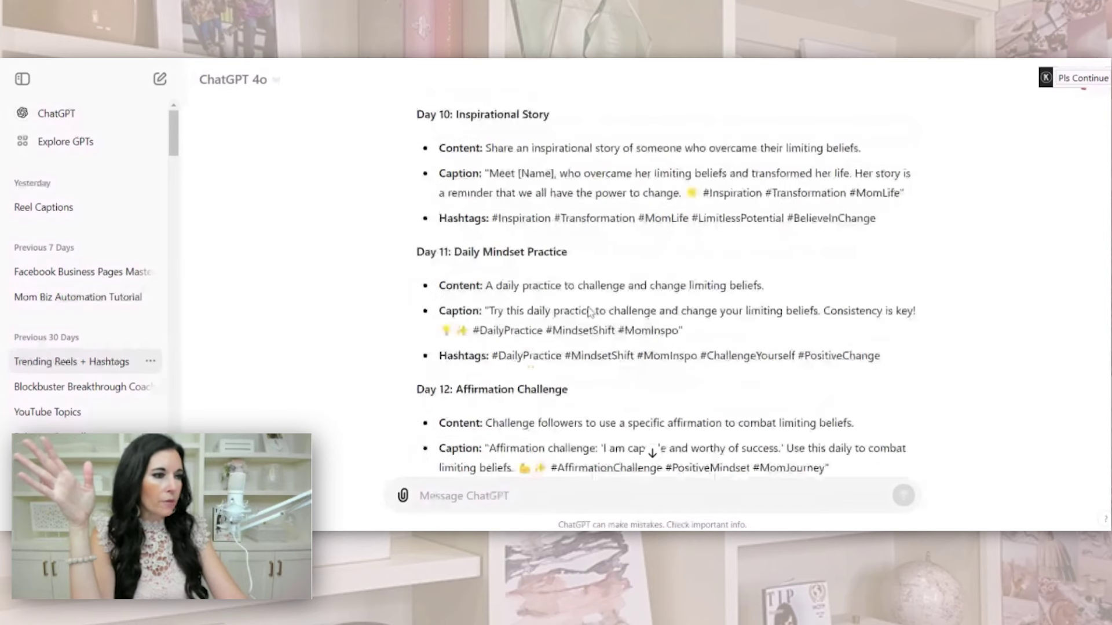
scroll(590, 312, "down", 10)
- Examine the request to rewrite the first week's captions with 3-5 tips and a question, and the rewritten Day 1 caption
scroll(596, 347, "up", 20)
scroll(596, 347, "down", 2)
scroll(596, 347, "up", 2)
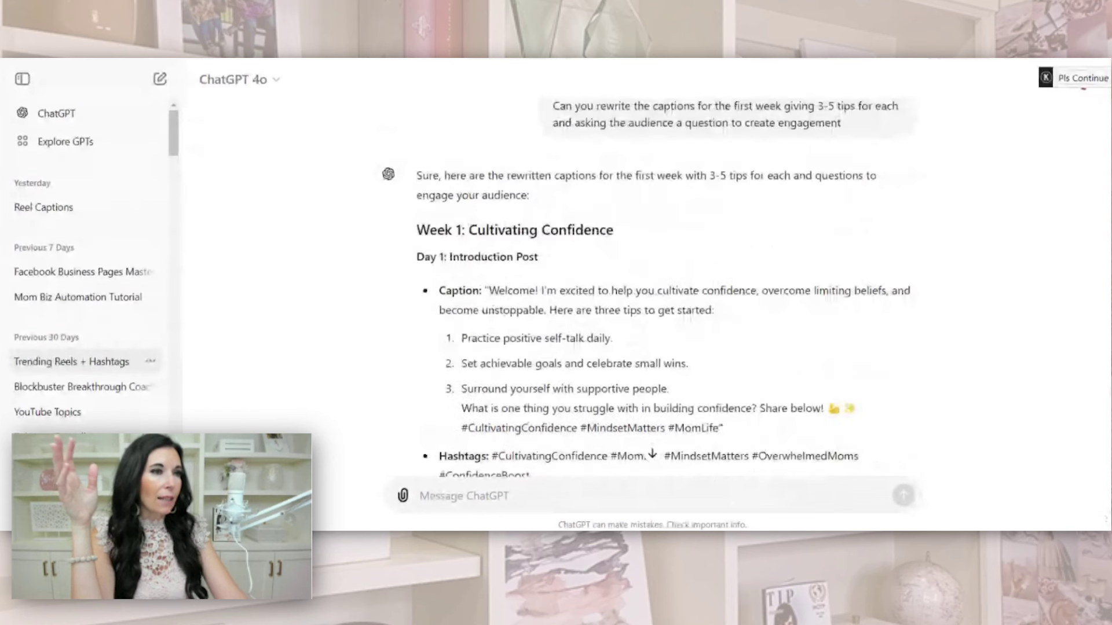
scroll(675, 306, "up", 1)
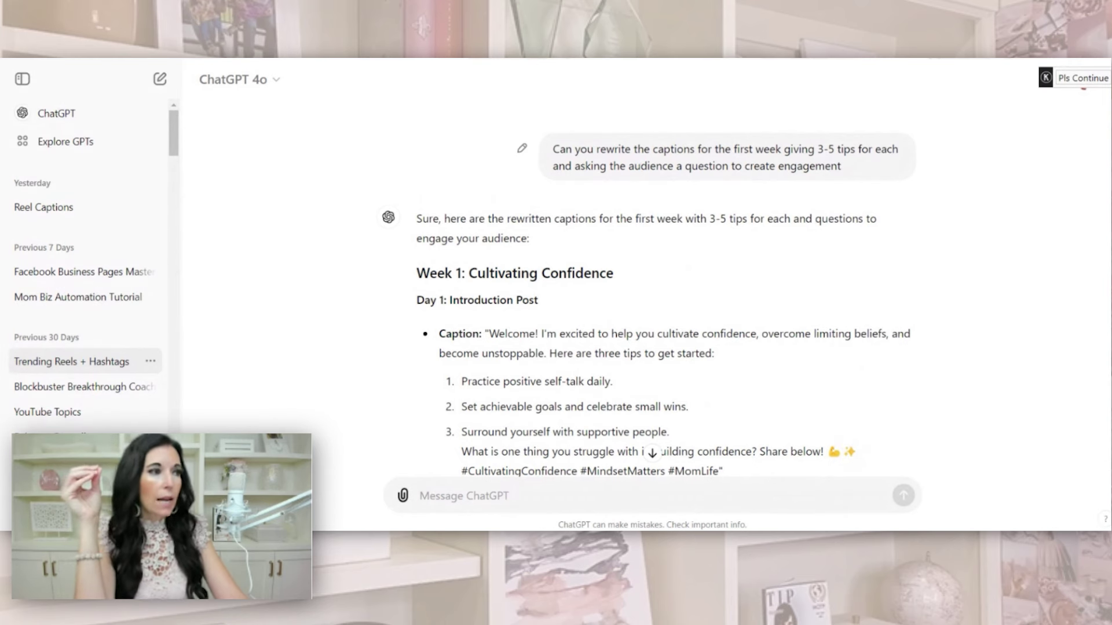
scroll(643, 256, "down", 3)
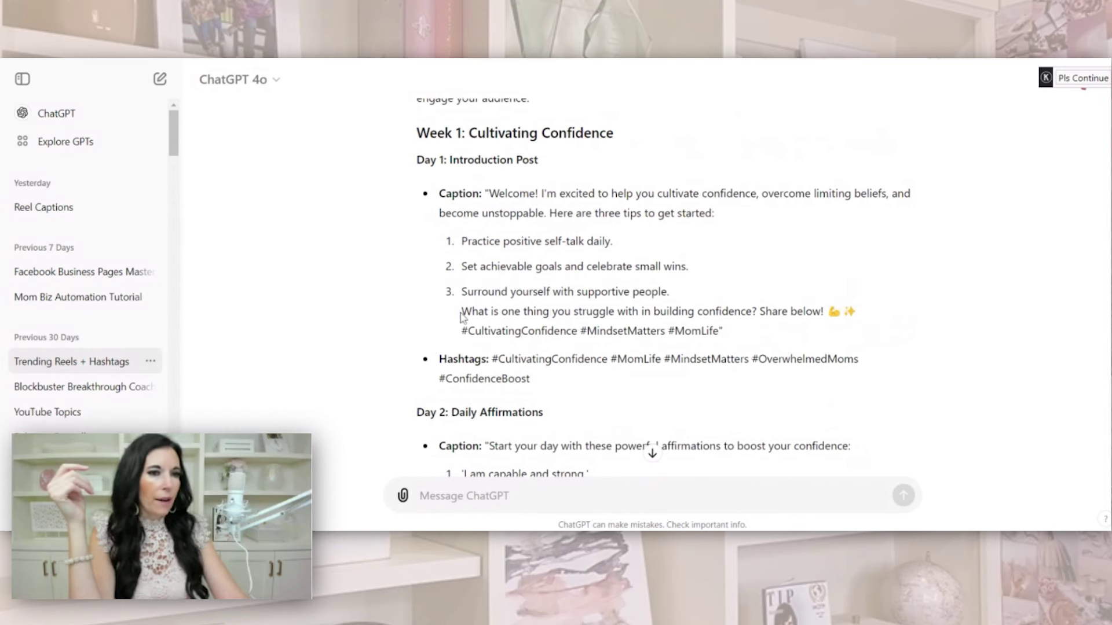
- Read the reel caption request for five good CTA examples and the caption written in response
scroll(462, 317, "down", 15)
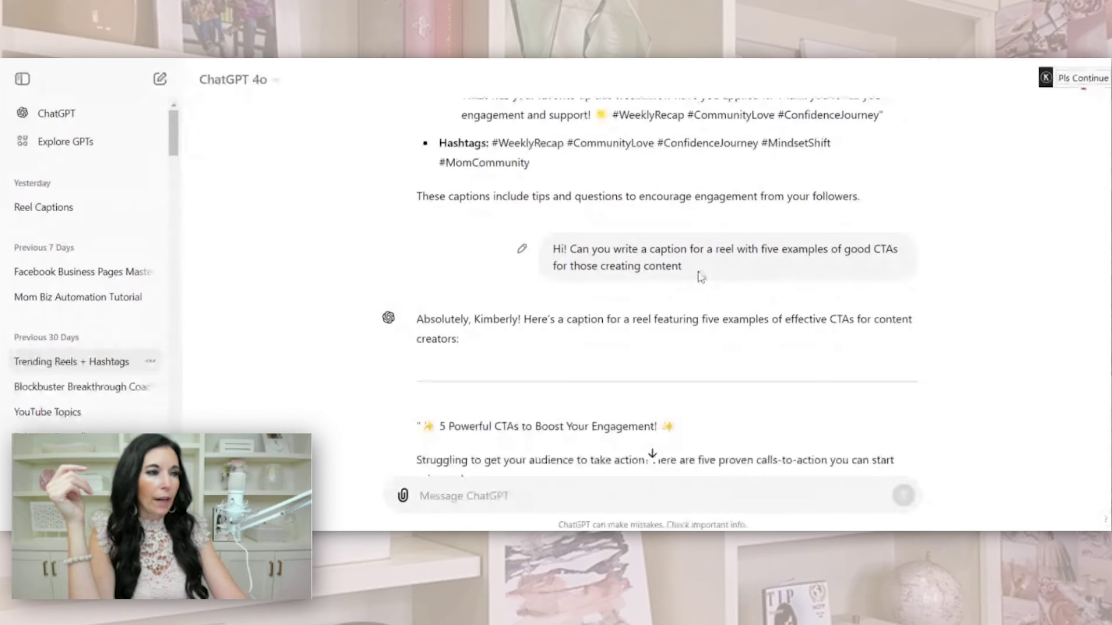
scroll(700, 277, "down", 4)
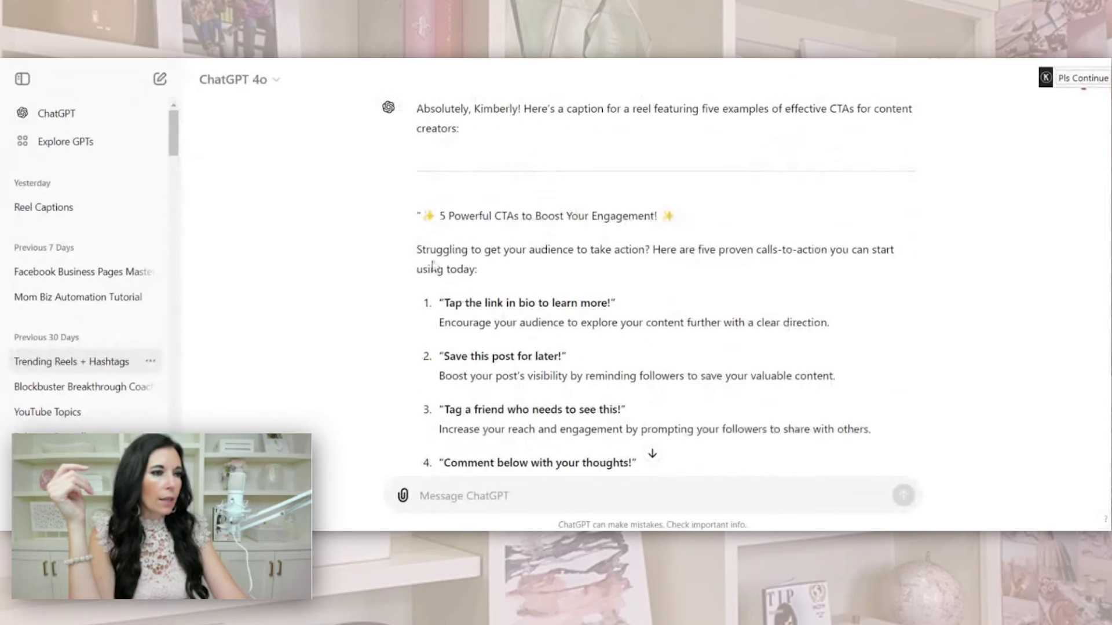
scroll(533, 263, "down", 1)
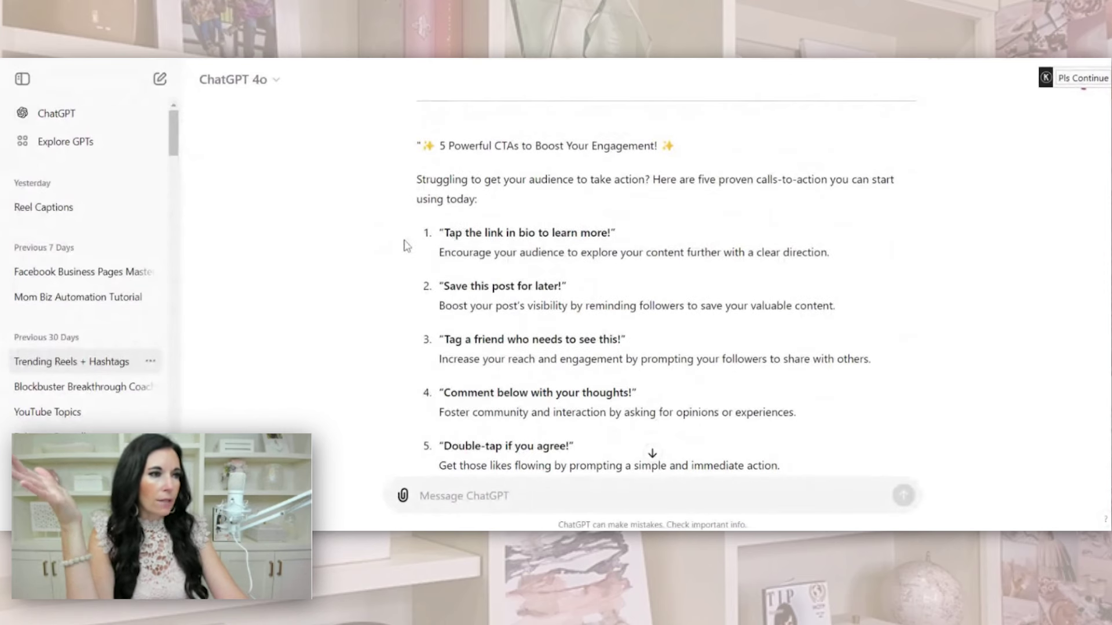
scroll(405, 244, "down", 1)
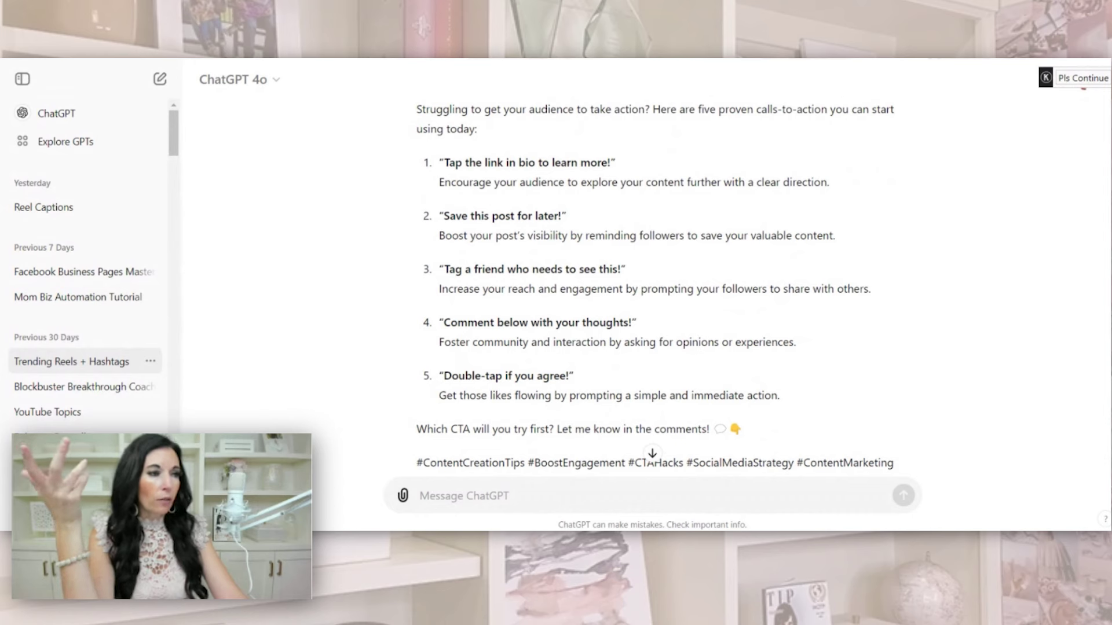
- Review the request for ten trending money mindset hashtags under 500,000 uses and its follow-ups, down to the unnumbered hashtag list
scroll(516, 323, "down", 5)
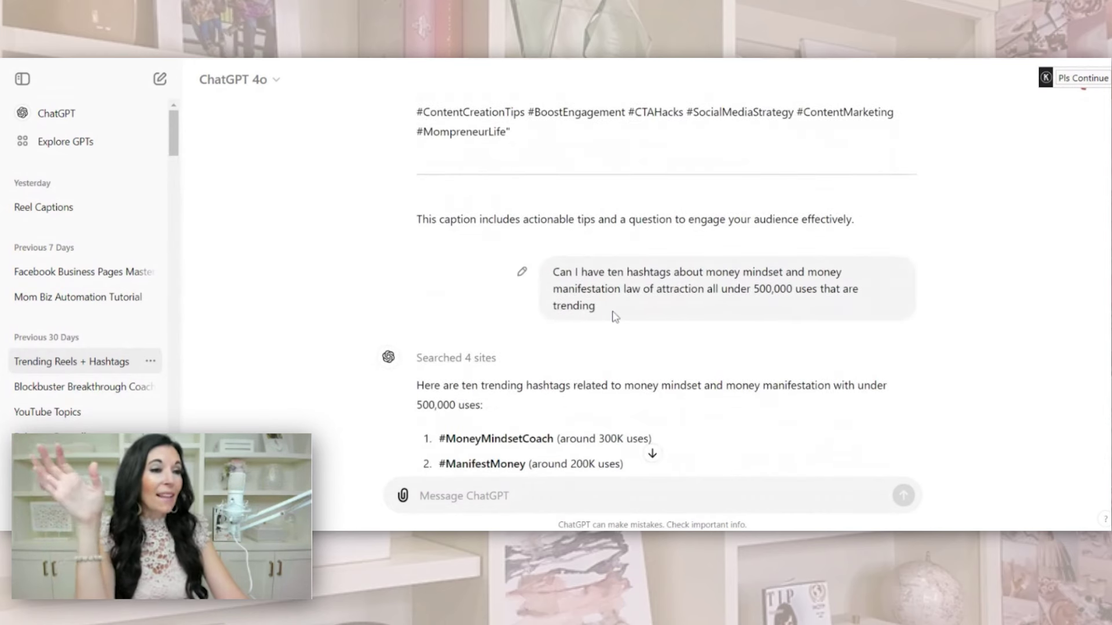
scroll(609, 319, "down", 1)
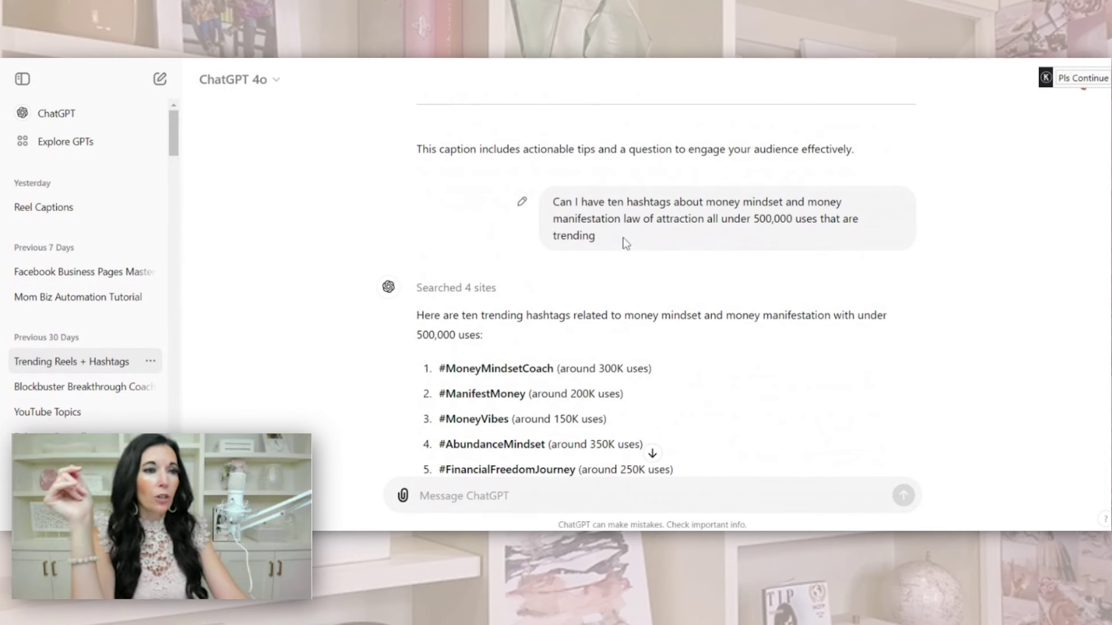
scroll(625, 264, "down", 2)
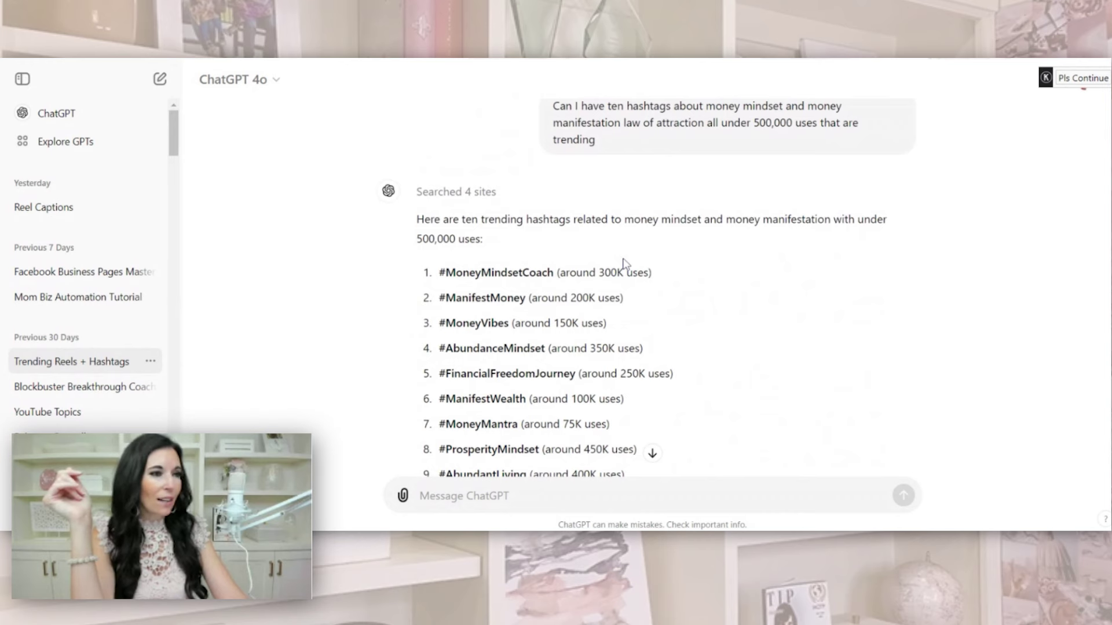
scroll(624, 263, "down", 2)
scroll(550, 274, "down", 3)
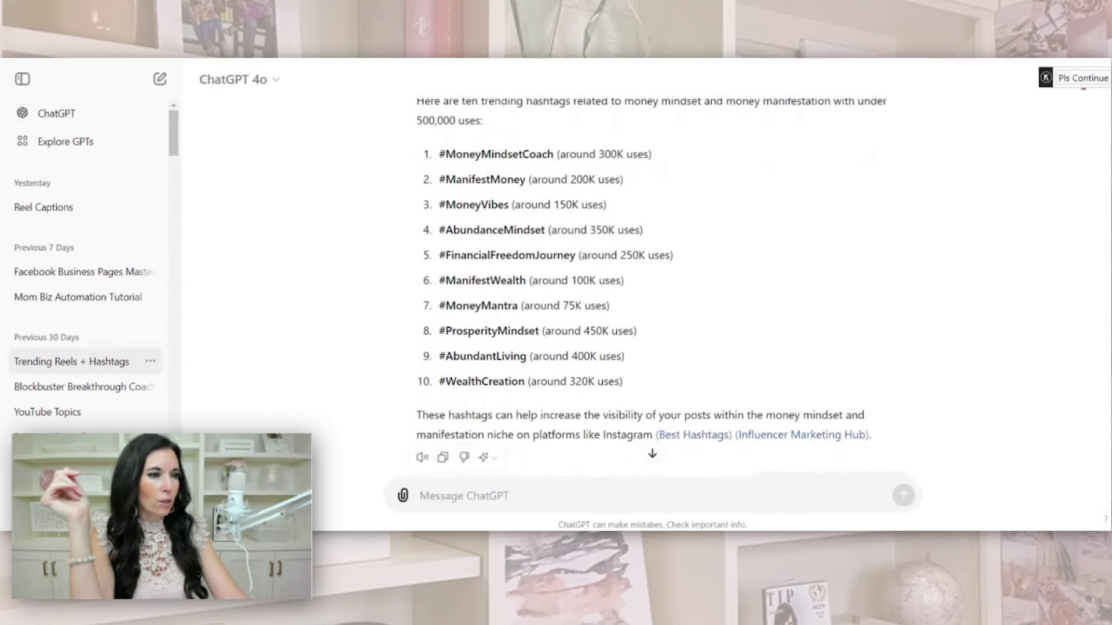
scroll(550, 274, "down", 4)
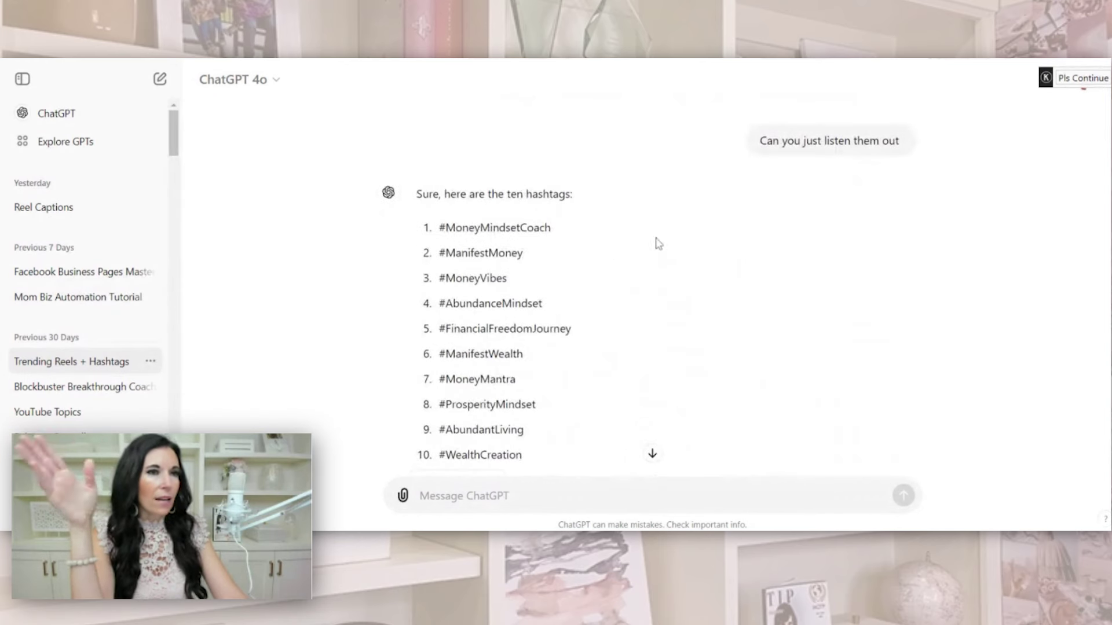
scroll(554, 221, "down", 5)
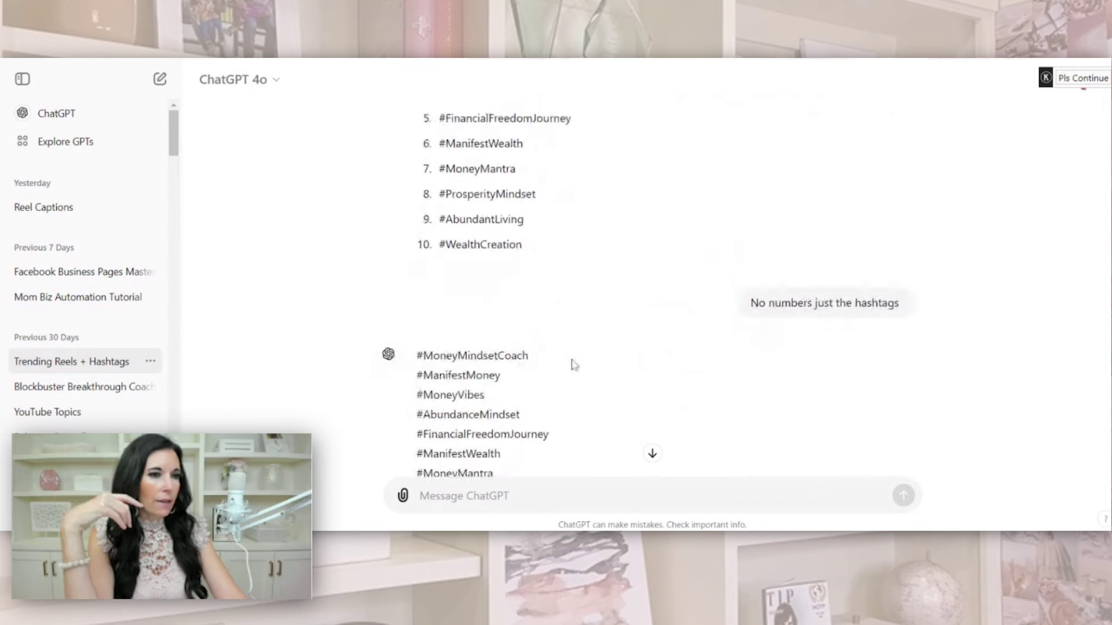
scroll(625, 307, "down", 1)
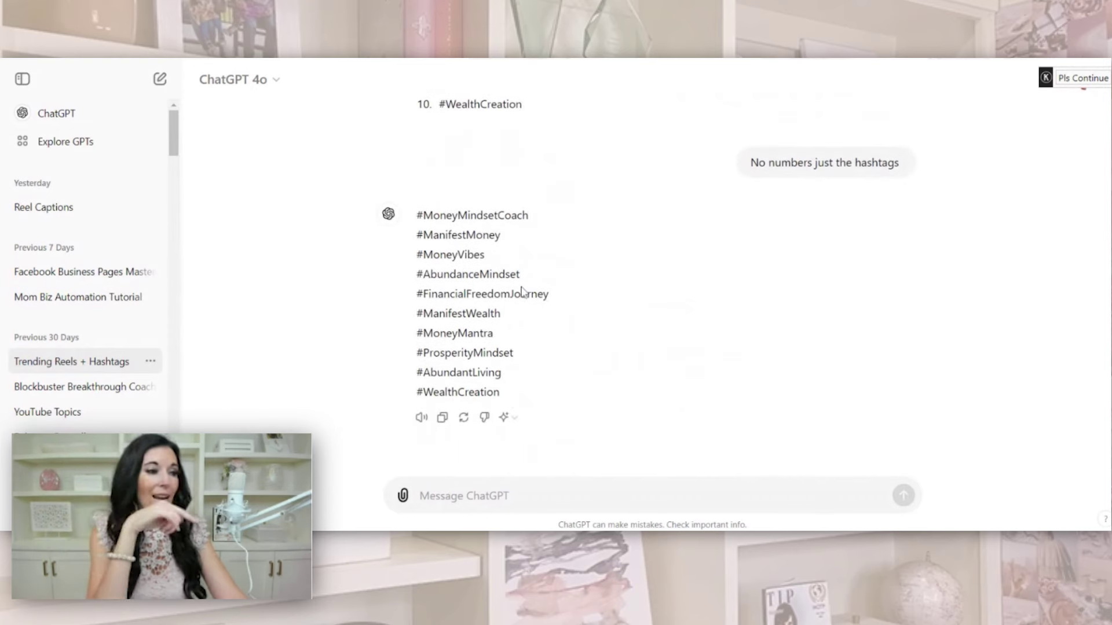